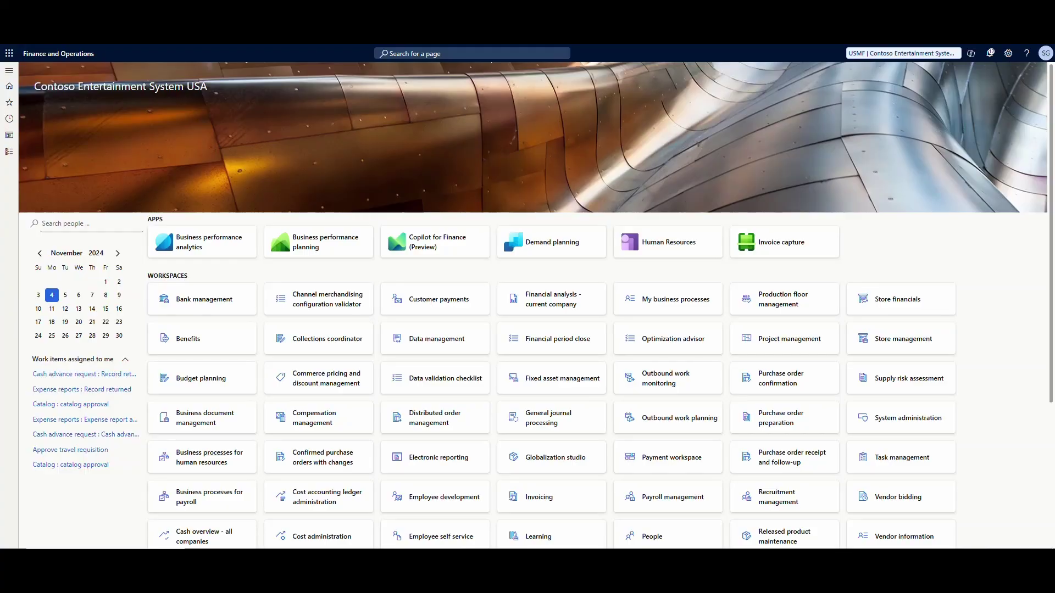
- Open Warehouse management's Mobile device menu items and select Production Start (Indirect, Start production order)
{"action": "left_click", "coordinate": [8, 155]}
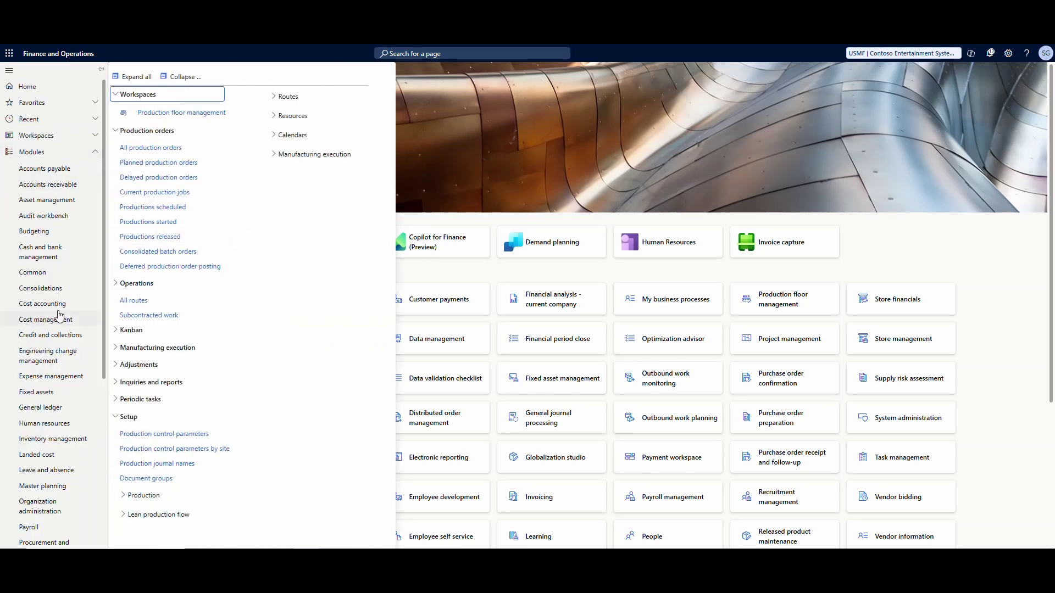
{"action": "scroll", "coordinate": [60, 316], "scroll_direction": "down", "scroll_amount": 5}
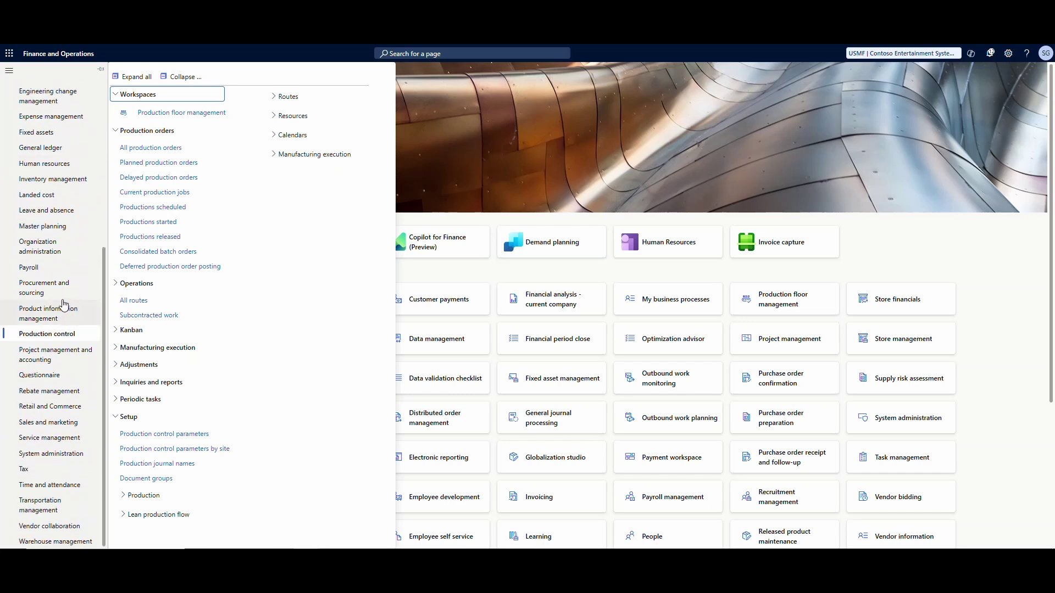
{"action": "left_click", "coordinate": [60, 541]}
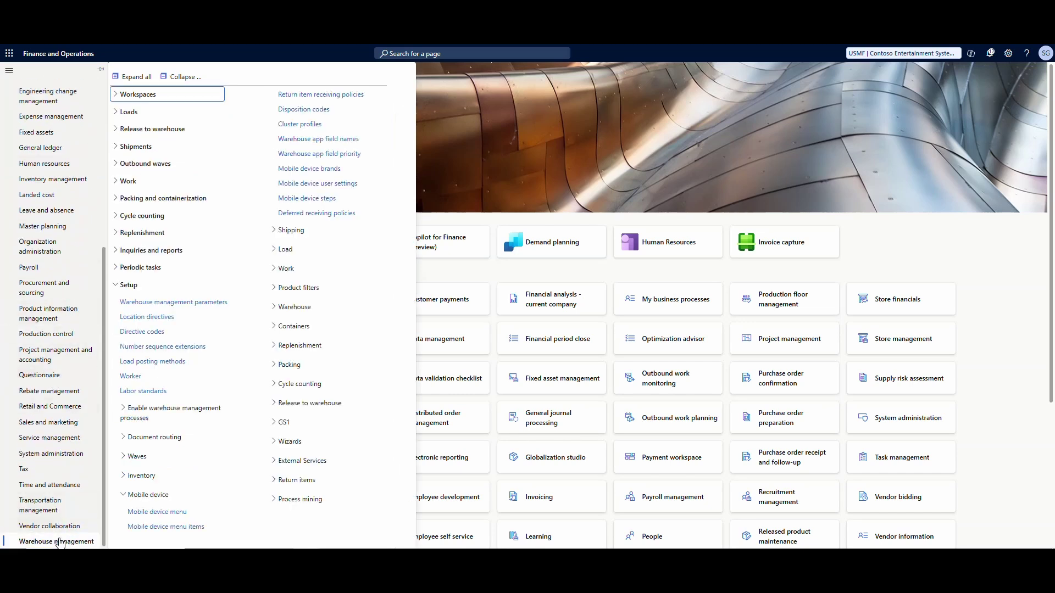
{"action": "left_click", "coordinate": [166, 527]}
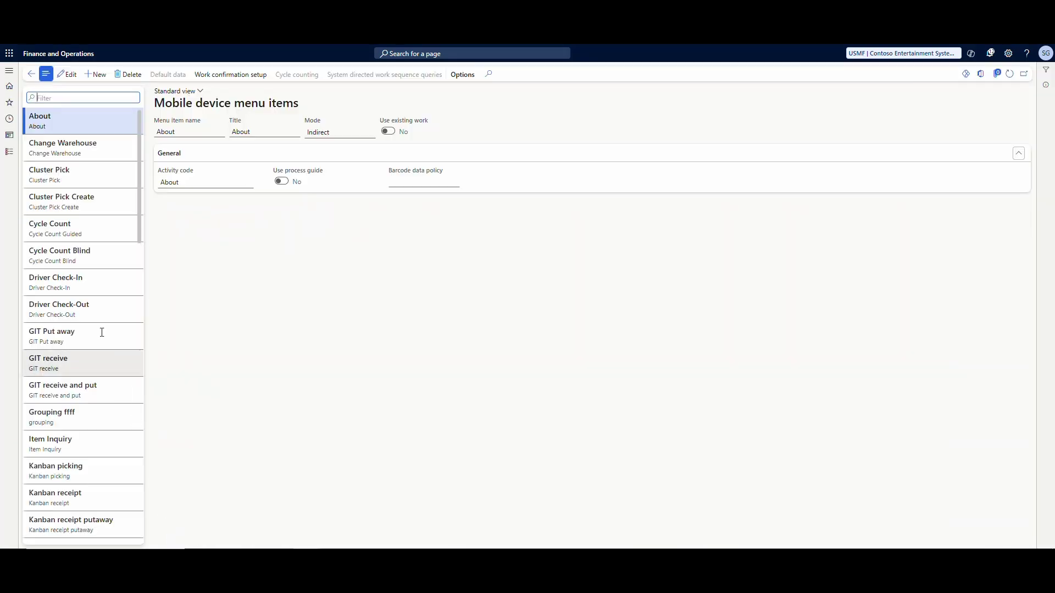
{"action": "scroll", "coordinate": [95, 291], "scroll_direction": "down", "scroll_amount": 7}
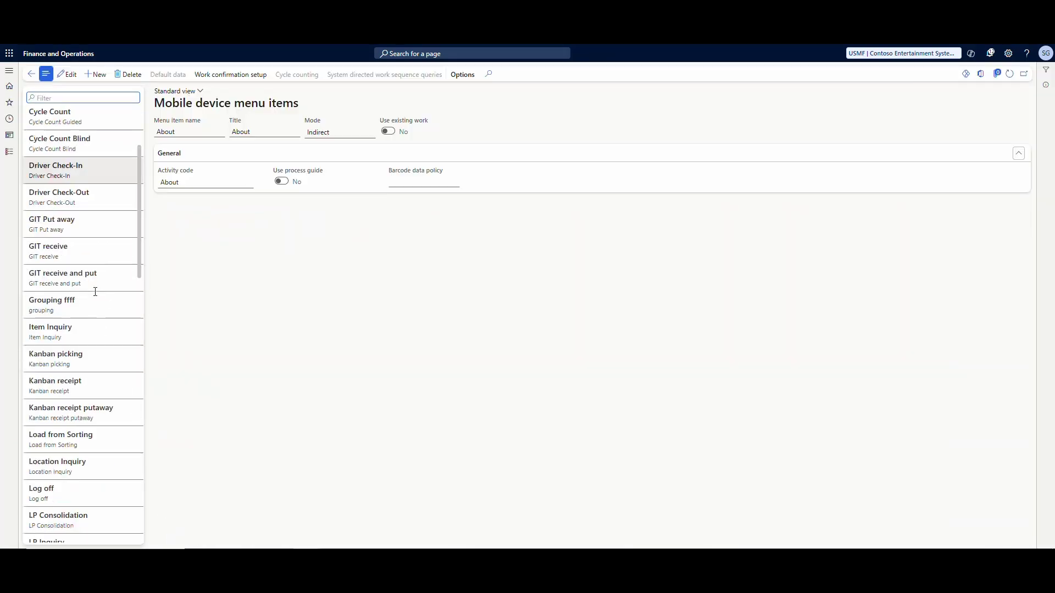
{"action": "scroll", "coordinate": [95, 292], "scroll_direction": "down", "scroll_amount": 1}
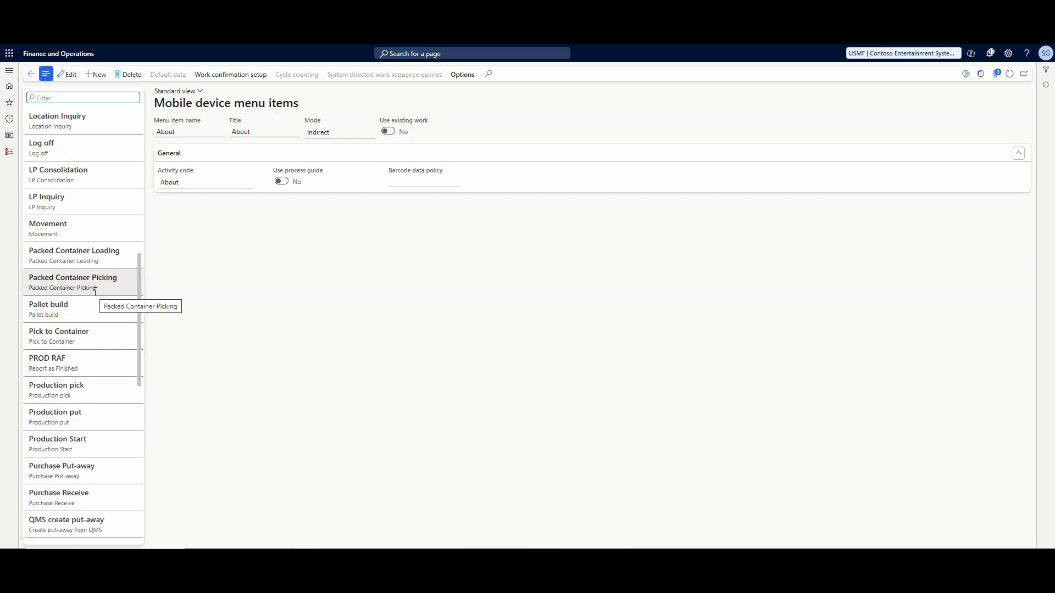
{"action": "left_click", "coordinate": [83, 450]}
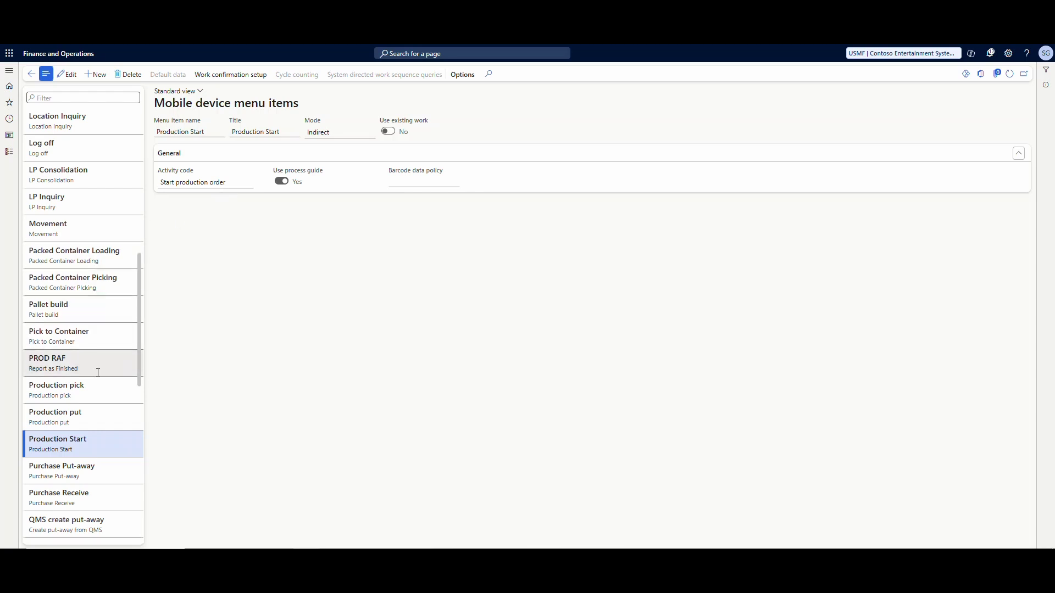
- Edit the PROD RAF menu item, keep Report as finished as work creation process, and save
{"action": "left_click", "coordinate": [99, 370]}
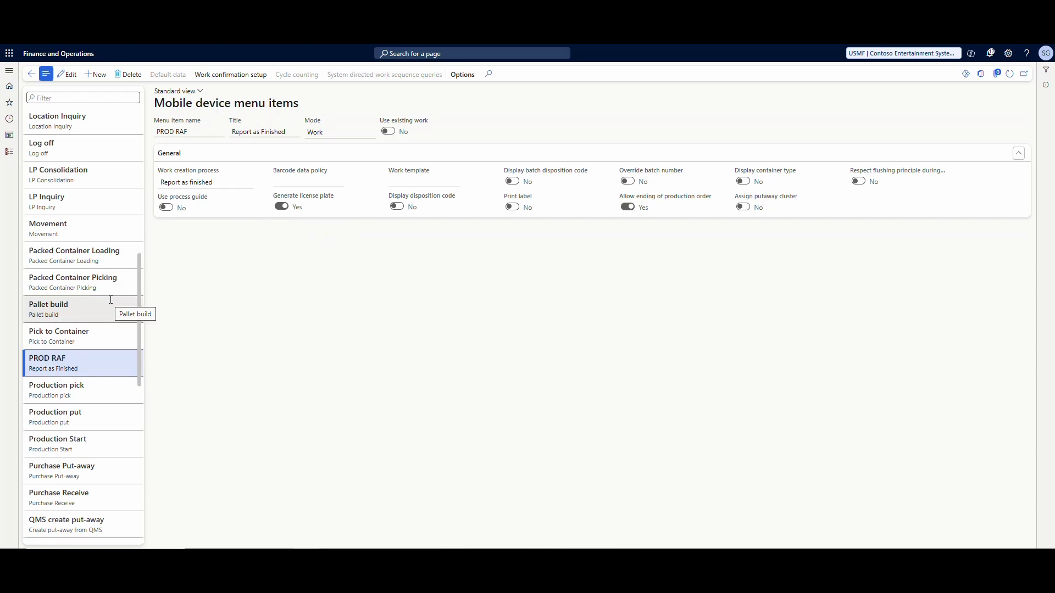
{"action": "scroll", "coordinate": [110, 299], "scroll_direction": "down", "scroll_amount": 1}
{"action": "scroll", "coordinate": [110, 299], "scroll_direction": "down", "scroll_amount": 5}
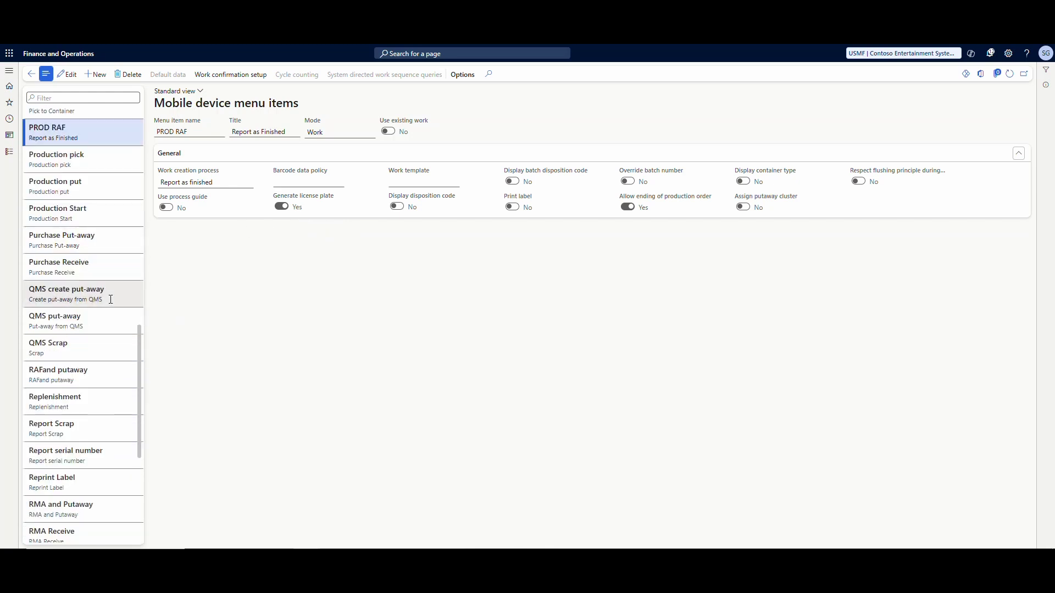
{"action": "scroll", "coordinate": [111, 304], "scroll_direction": "up", "scroll_amount": 3}
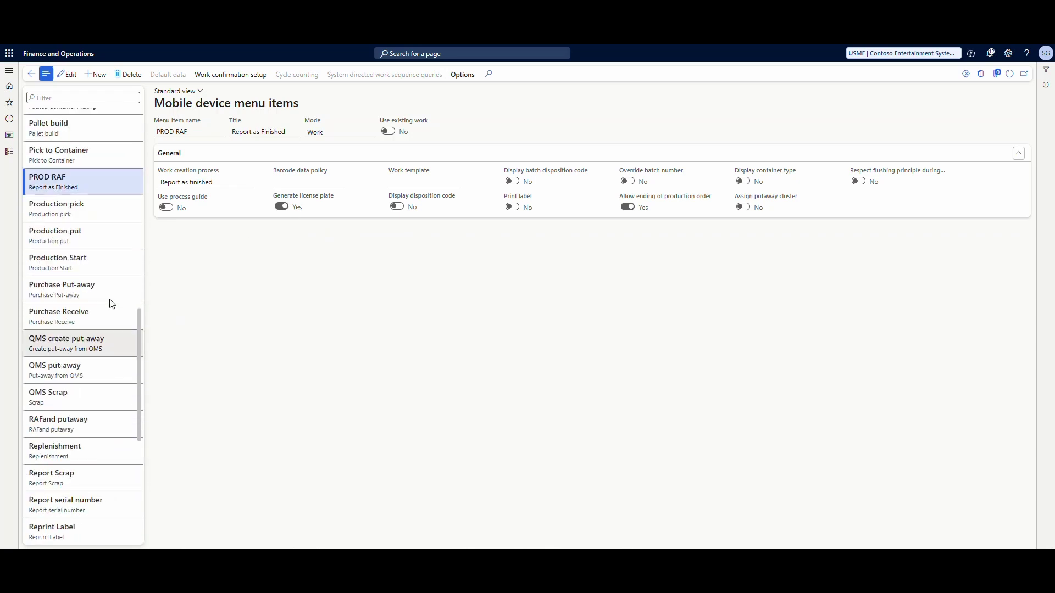
{"action": "left_click", "coordinate": [163, 177]}
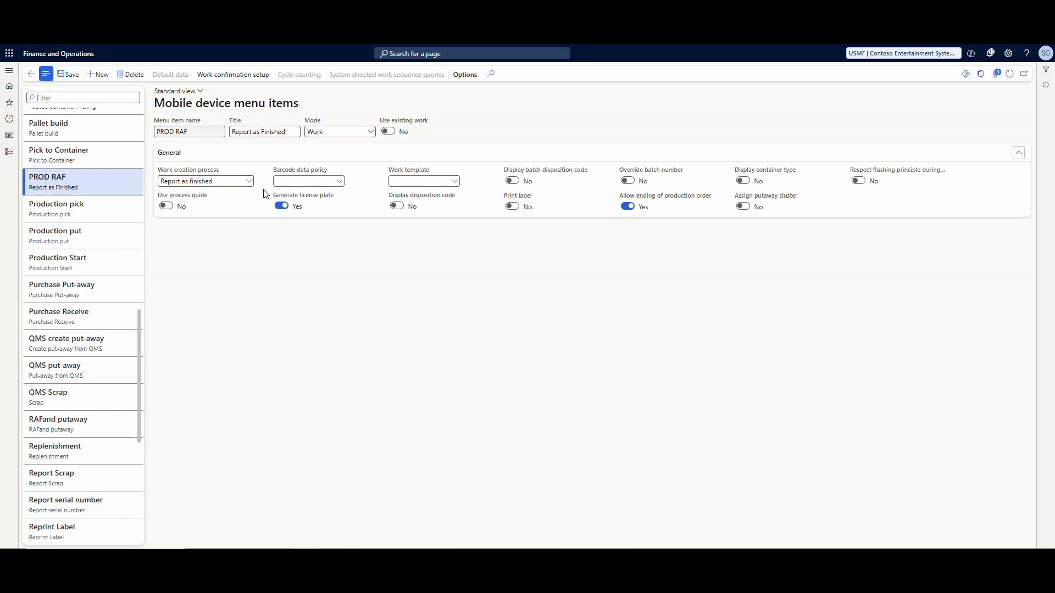
{"action": "left_click", "coordinate": [248, 182]}
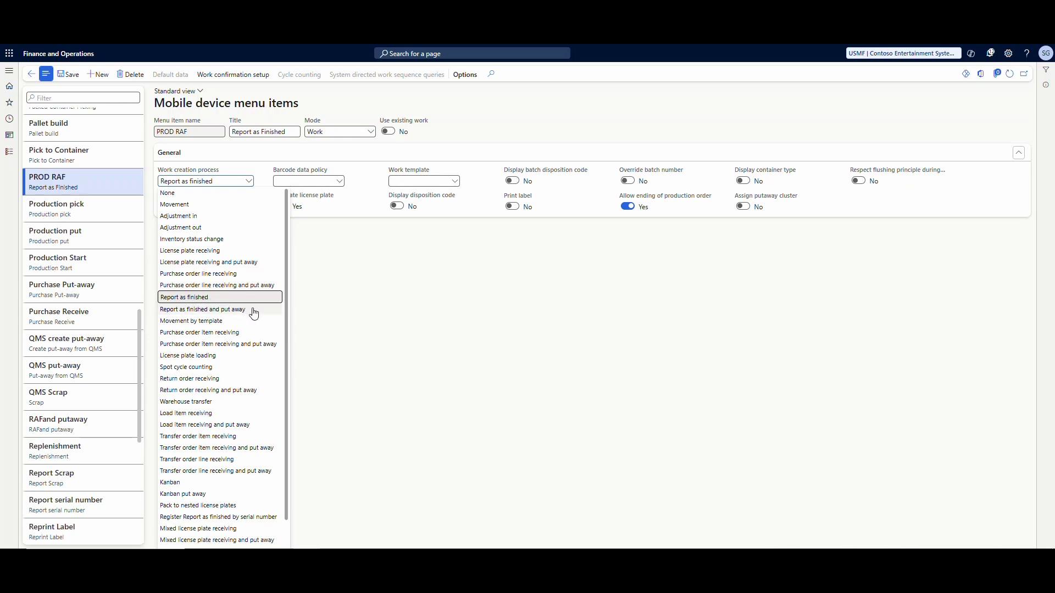
{"action": "left_click", "coordinate": [239, 299]}
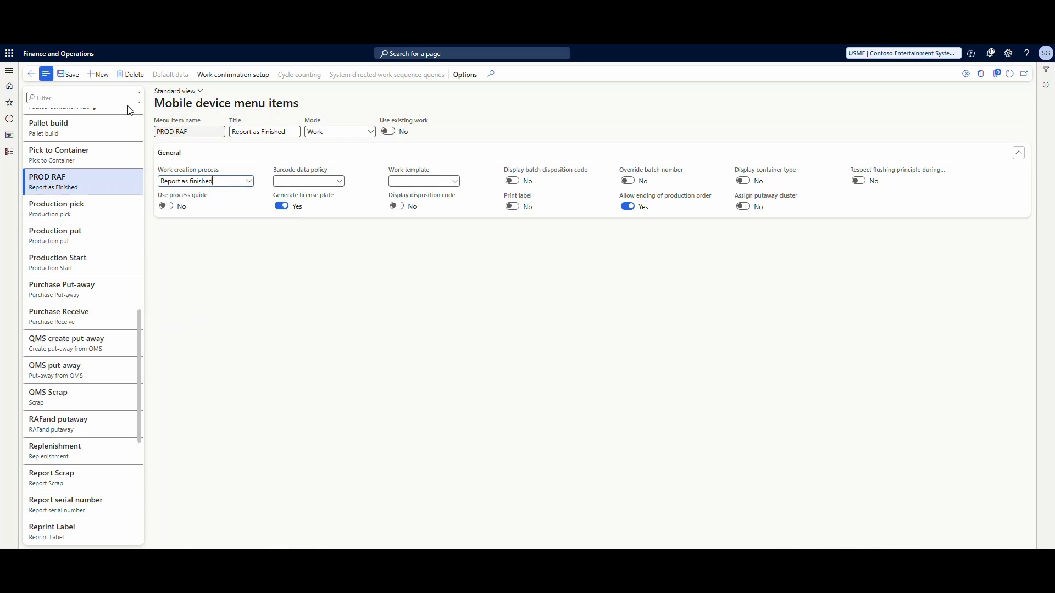
{"action": "left_click", "coordinate": [71, 74]}
- Open the Warehouses list and view warehouse 24's PROD-OUT and PROD-IN production locations
{"action": "left_click", "coordinate": [9, 151]}
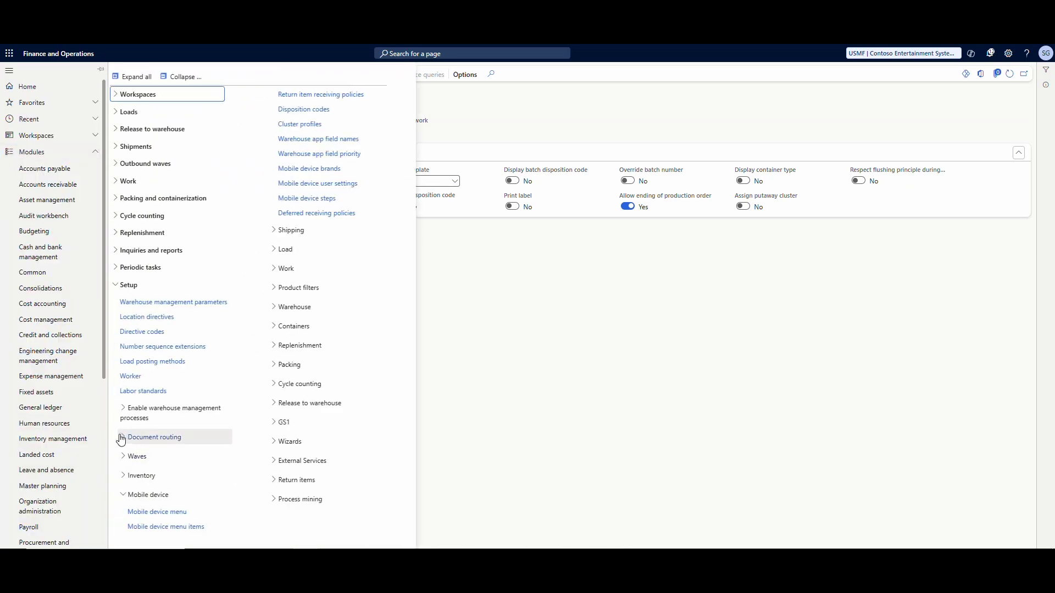
{"action": "scroll", "coordinate": [76, 351], "scroll_direction": "down", "scroll_amount": 5}
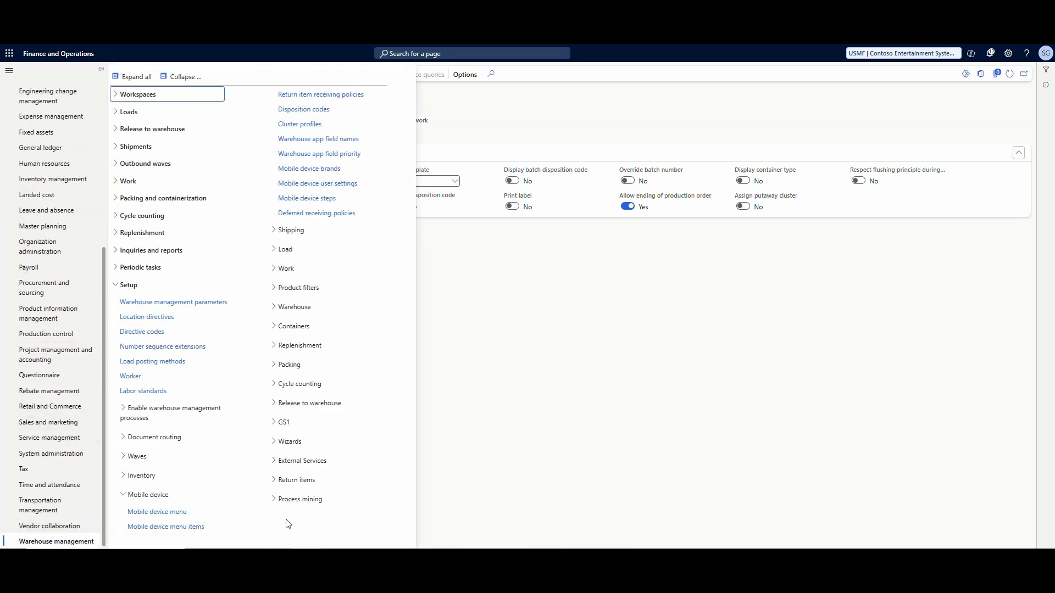
{"action": "left_click", "coordinate": [309, 306]}
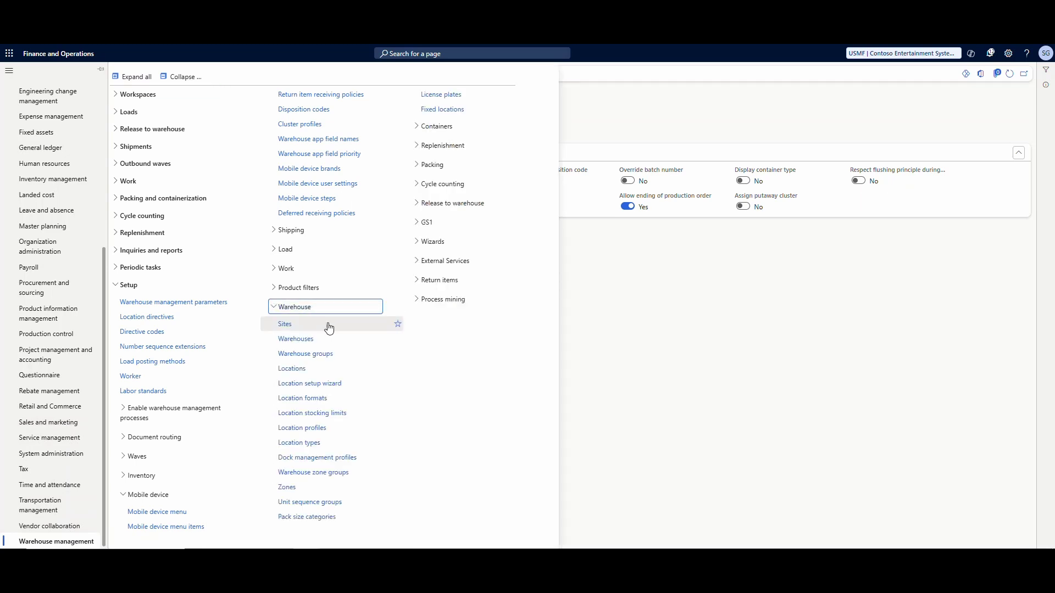
{"action": "left_click", "coordinate": [295, 339]}
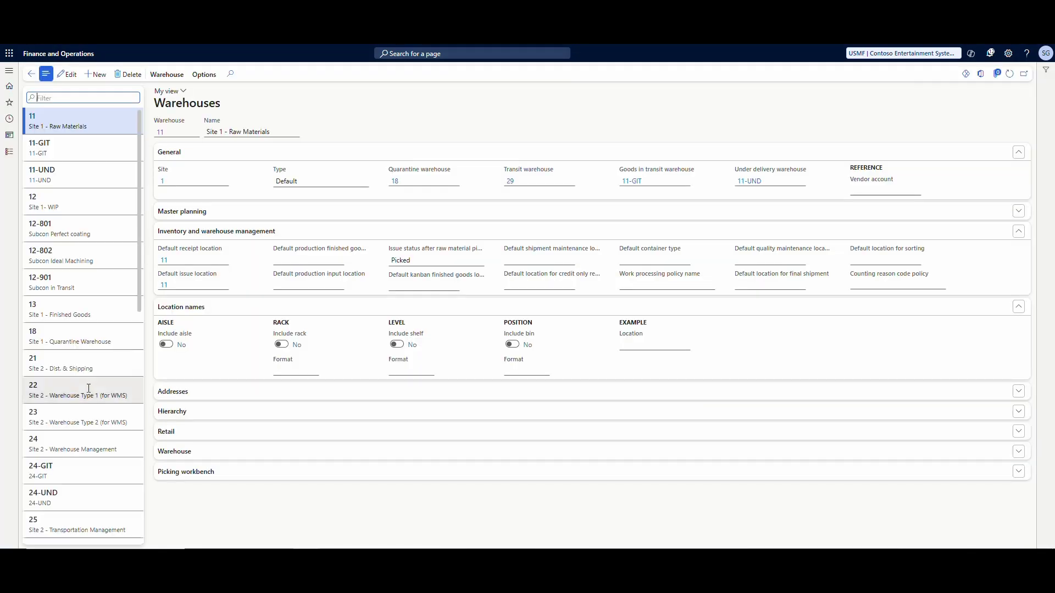
{"action": "left_click", "coordinate": [85, 442]}
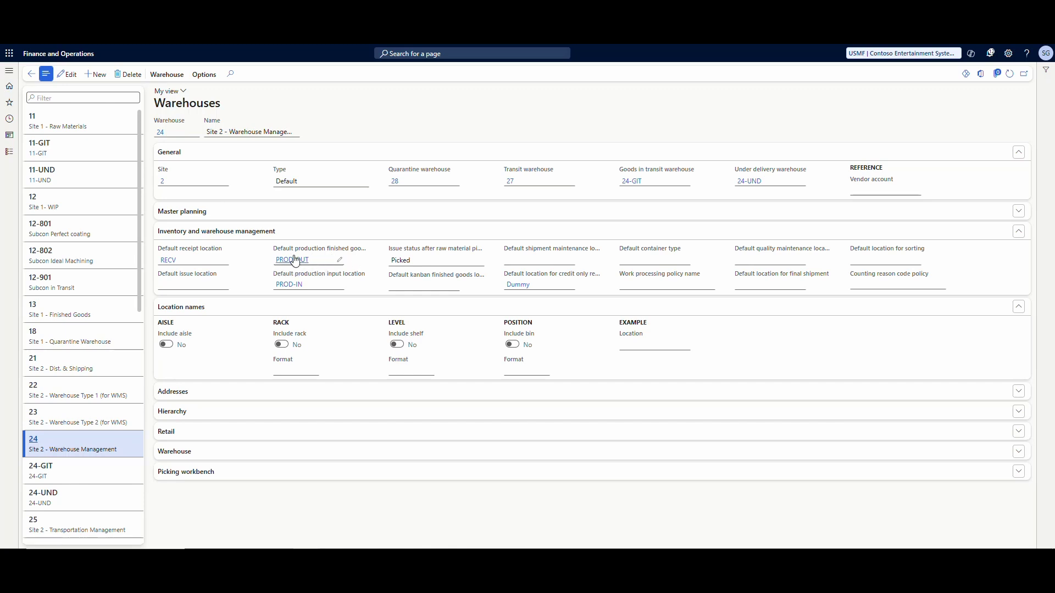
{"action": "mouse_move", "coordinate": [356, 254]}
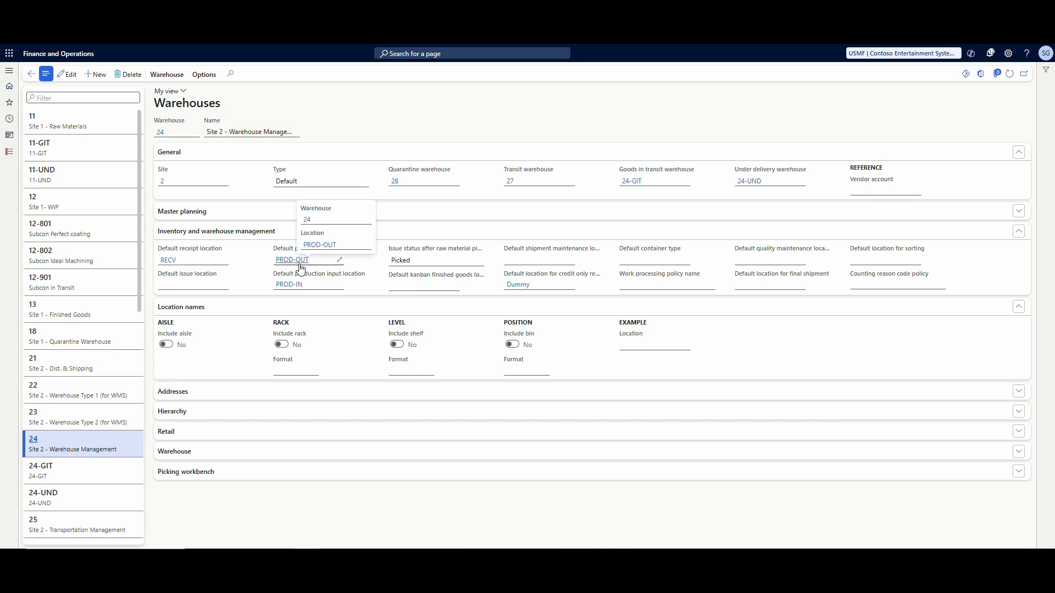
- Open the All production orders list under Production control
{"action": "left_click", "coordinate": [12, 154]}
{"action": "scroll", "coordinate": [62, 250], "scroll_direction": "down", "scroll_amount": 5}
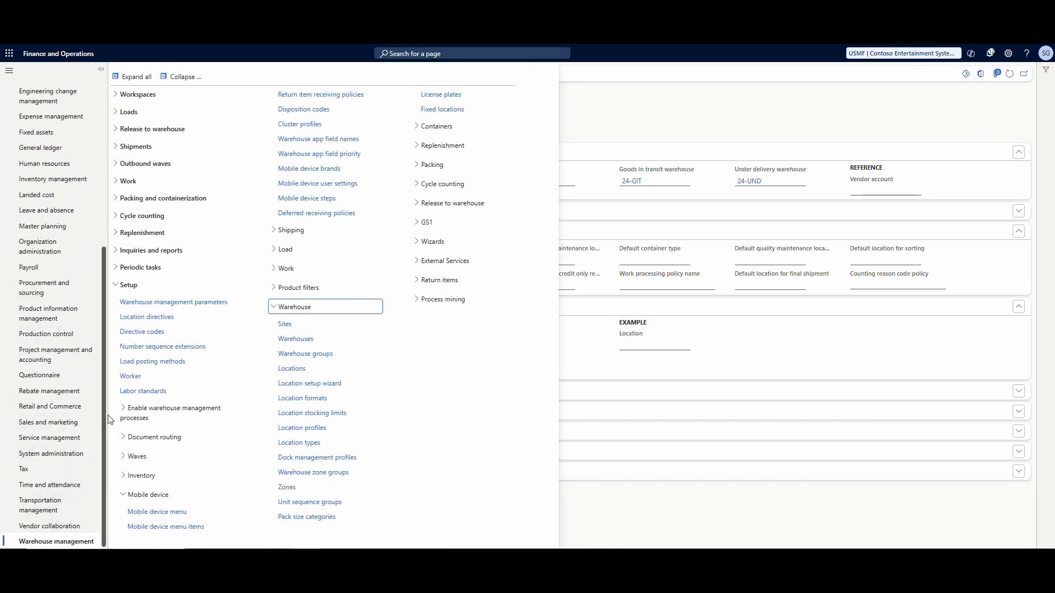
{"action": "left_click", "coordinate": [66, 333]}
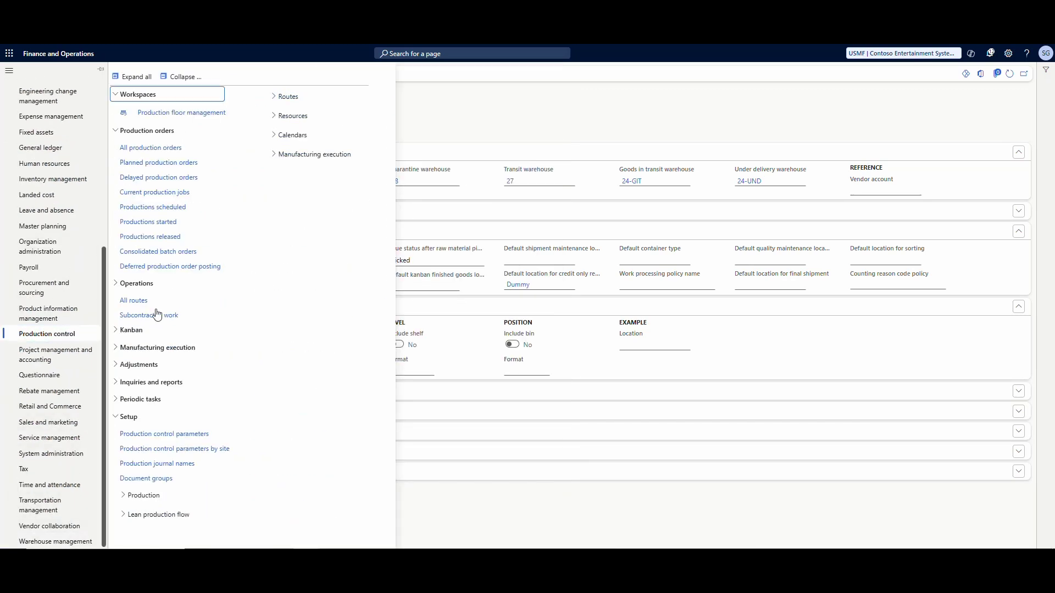
{"action": "left_click", "coordinate": [144, 147]}
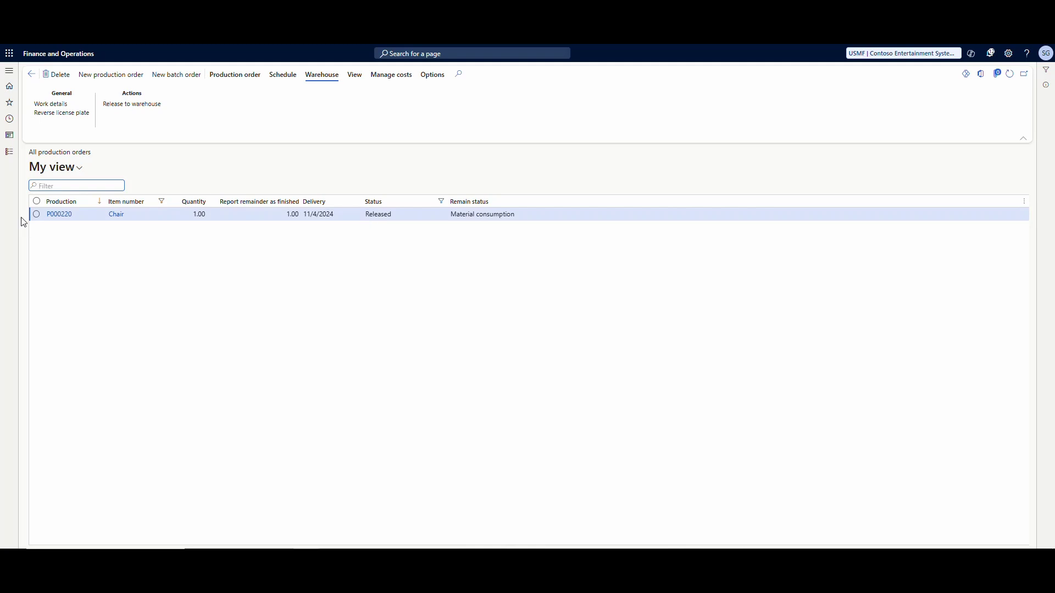
- Copy the production order number P000220 from the list
{"action": "left_click", "coordinate": [60, 219]}
{"action": "double_click", "coordinate": [60, 219]}
{"action": "right_click", "coordinate": [59, 218]}
{"action": "left_click", "coordinate": [82, 231]}
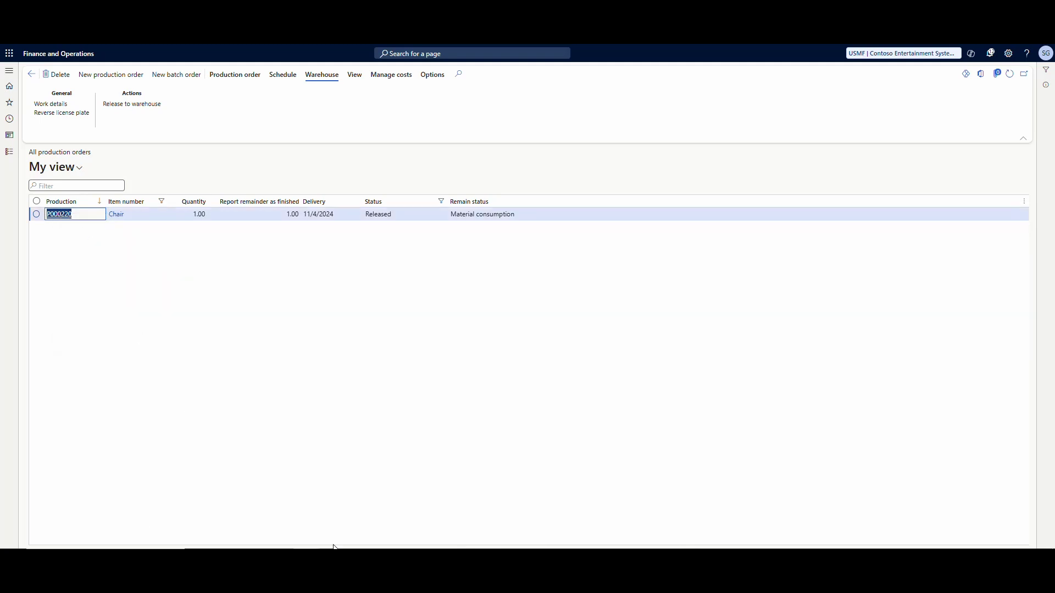
- Start production order P000220 with quantity 1 from the mobile app's Production Start
{"action": "key", "text": "alt+Tab"}
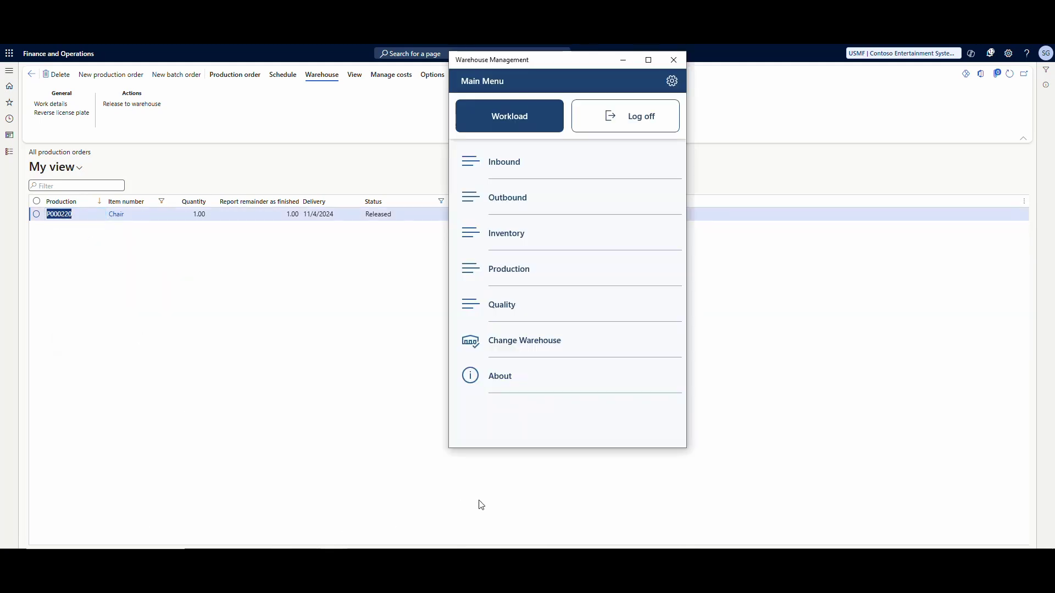
{"action": "left_click", "coordinate": [508, 269]}
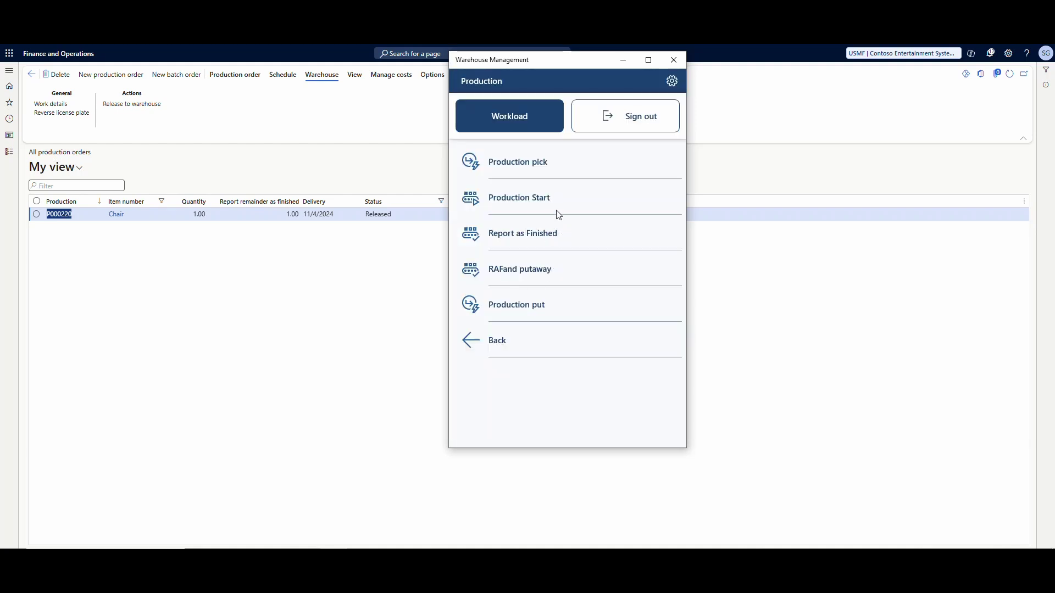
{"action": "left_click", "coordinate": [510, 201]}
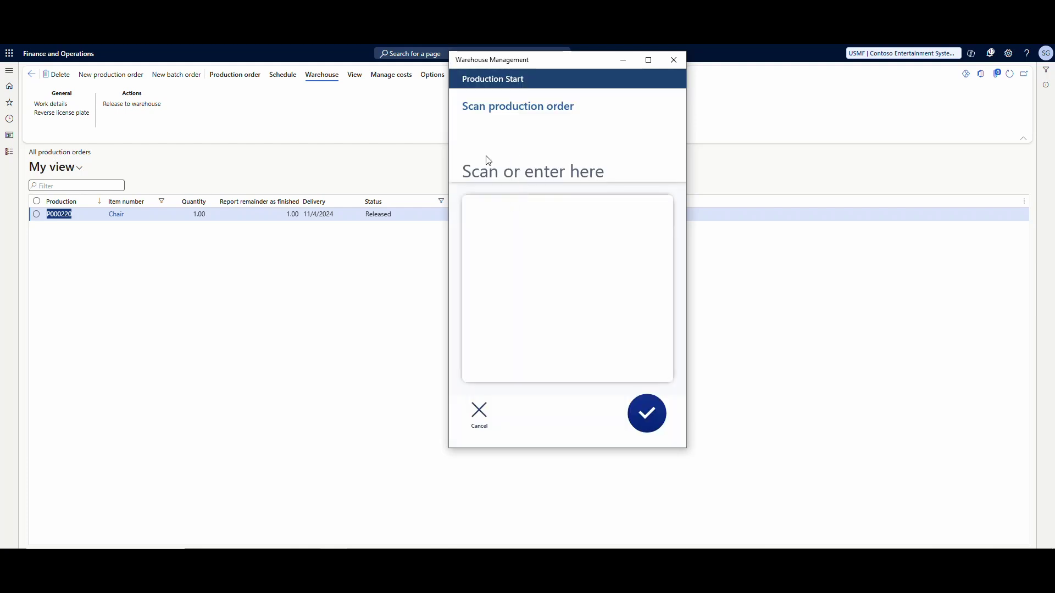
{"action": "type", "text": "P000220"}
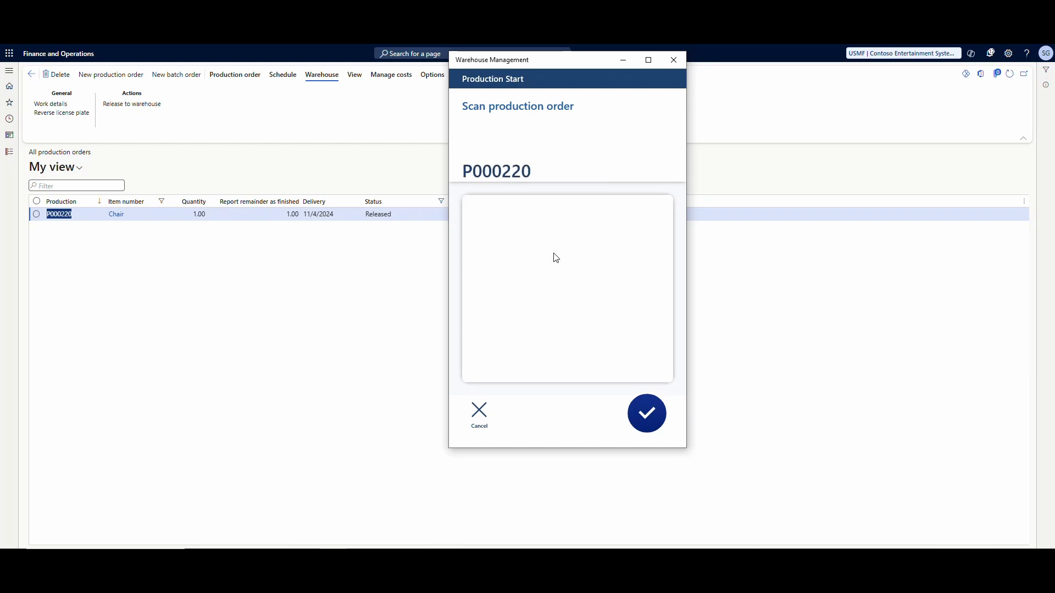
{"action": "left_click", "coordinate": [648, 415]}
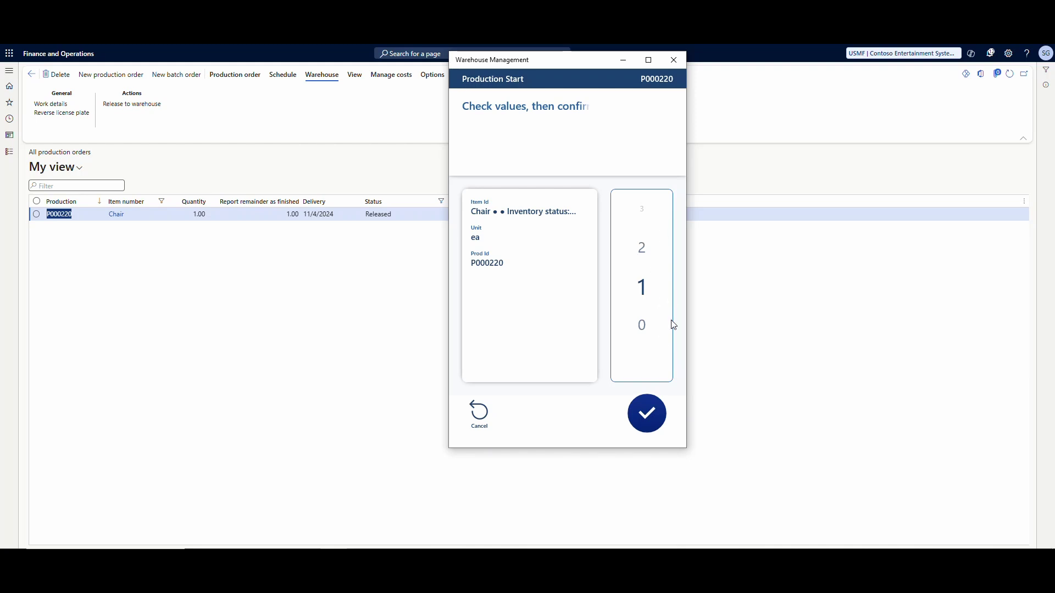
{"action": "left_click", "coordinate": [648, 419]}
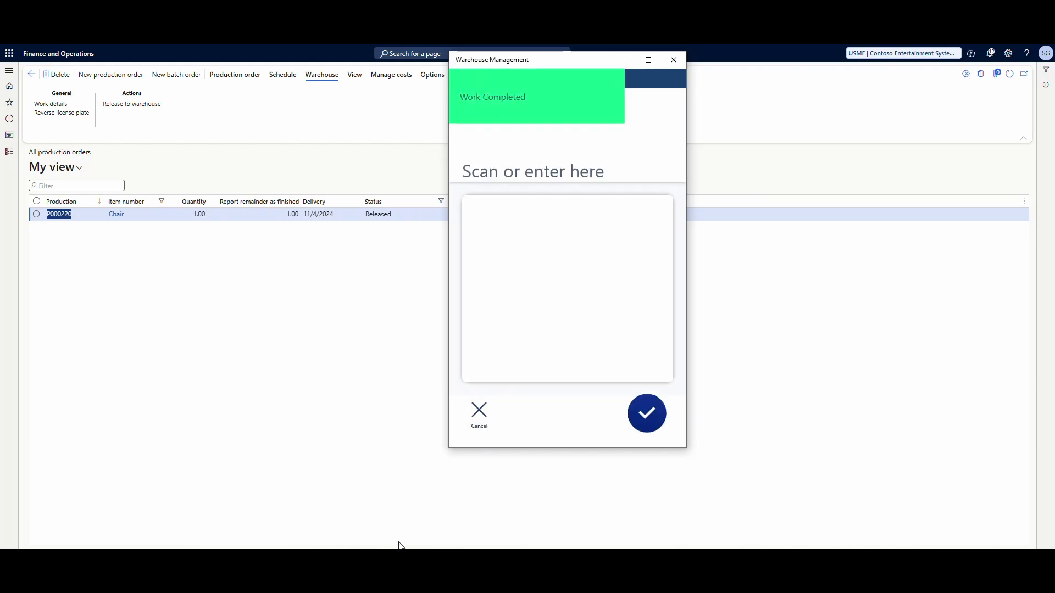
- Refresh the production orders list to show P000220 as Started, then cancel Production Start
{"action": "left_click", "coordinate": [296, 309]}
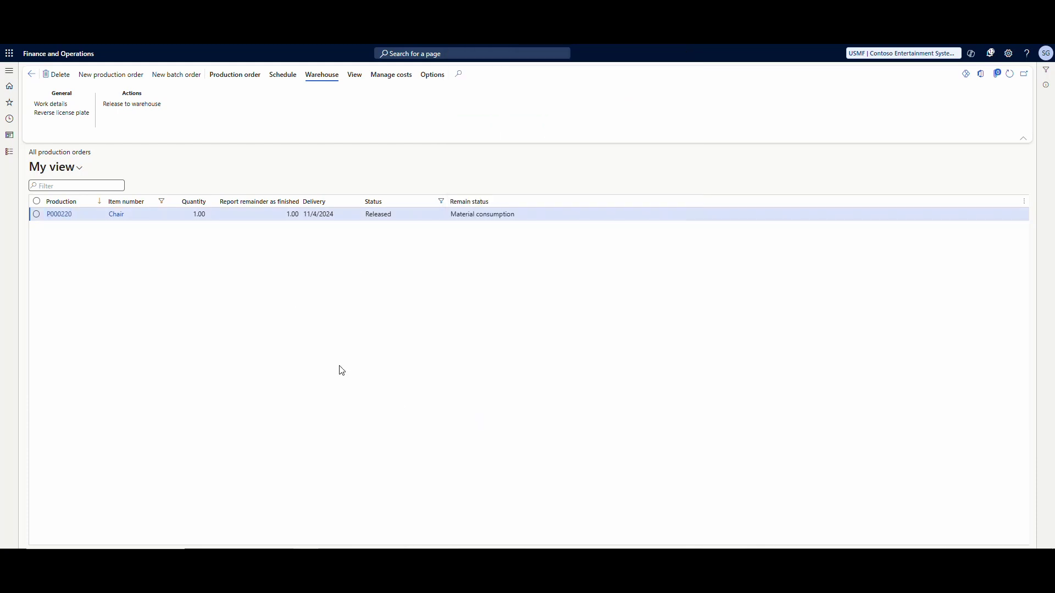
{"action": "left_click", "coordinate": [1009, 73]}
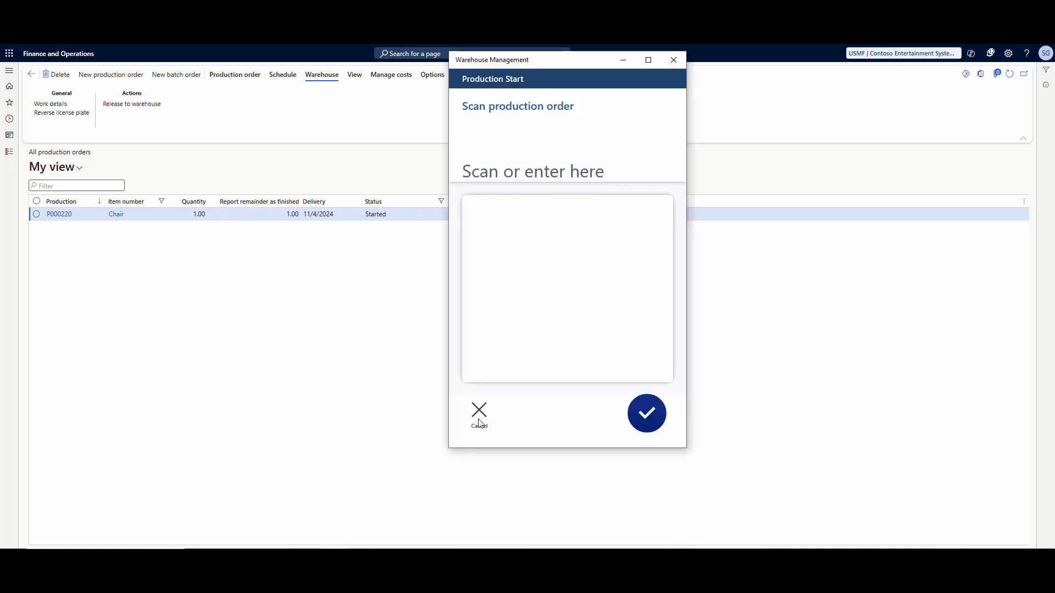
{"action": "left_click", "coordinate": [479, 413]}
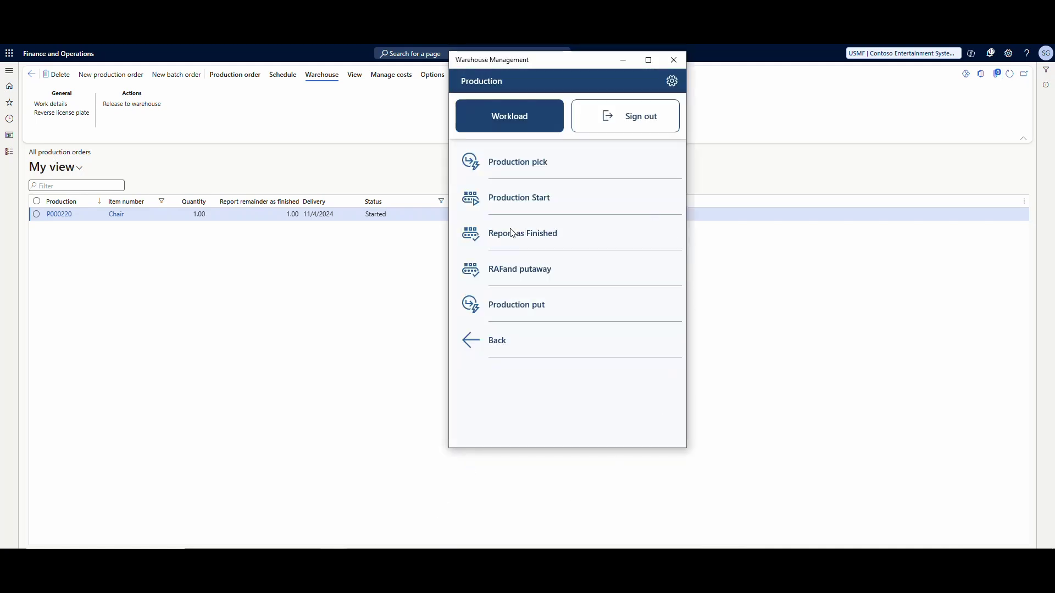
- Enter P000220 in Report as Finished and accept the finished quantity of 1 ea
{"action": "left_click", "coordinate": [511, 242]}
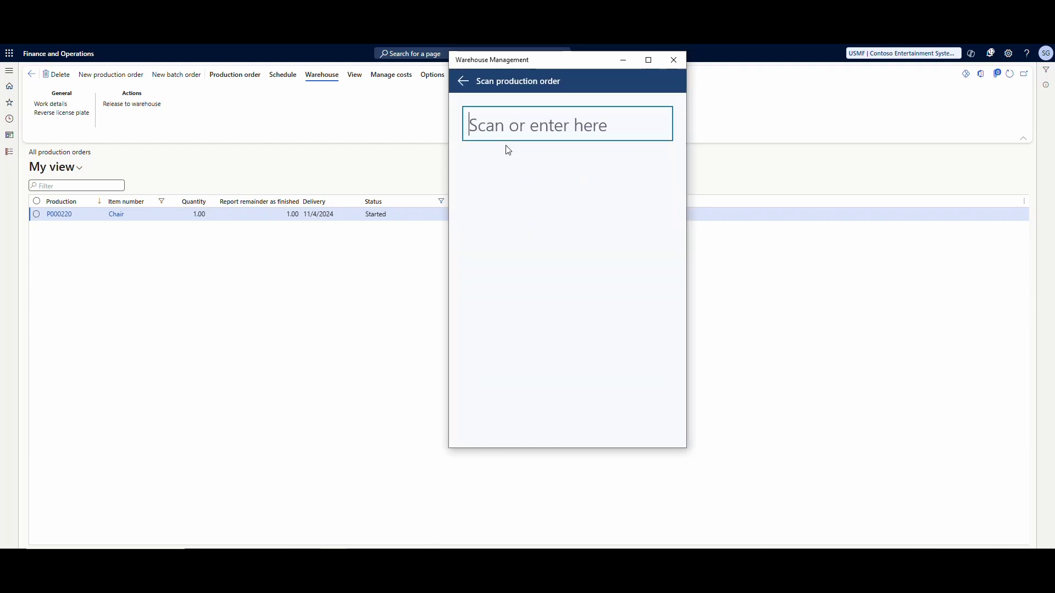
{"action": "type", "text": "P000"}
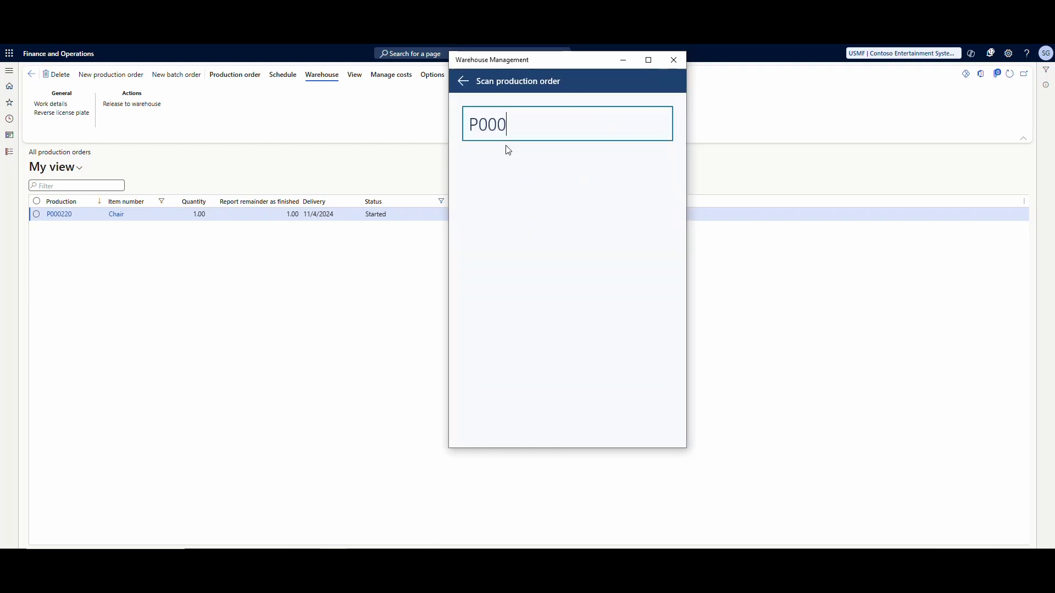
{"action": "type", "text": "220"}
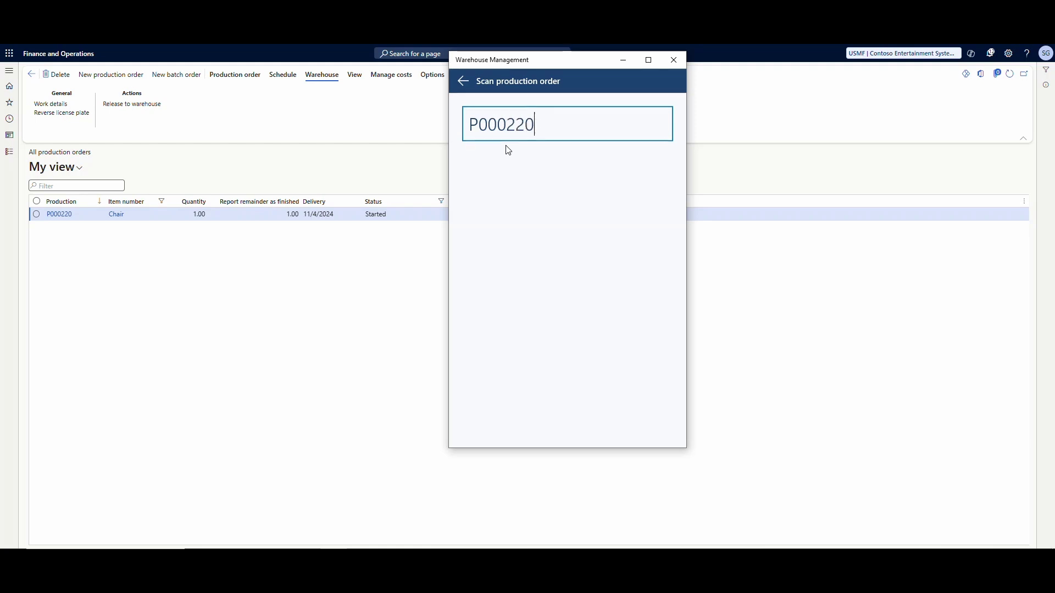
{"action": "key", "text": "Return"}
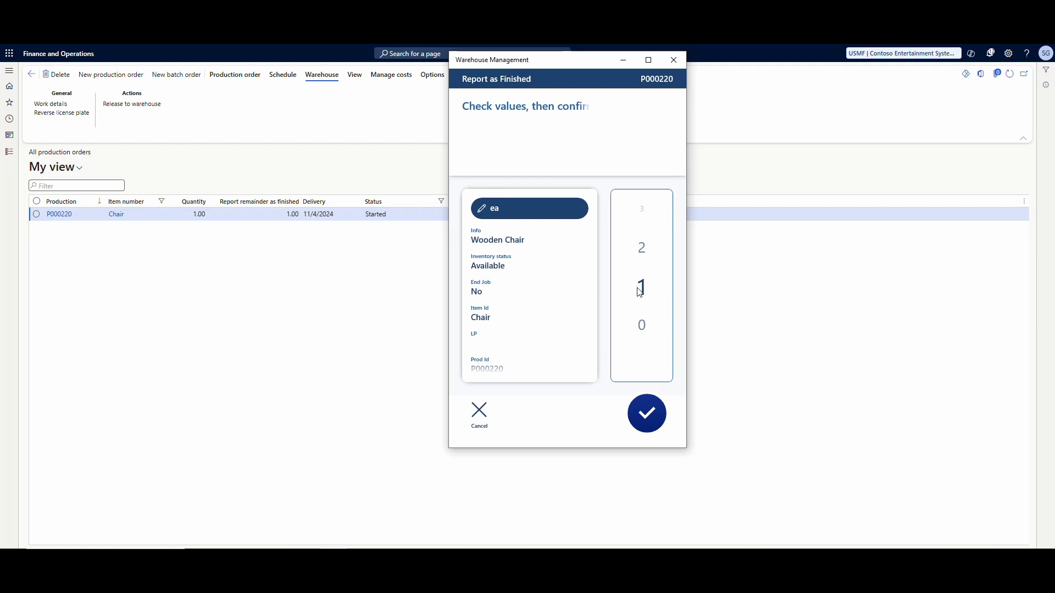
{"action": "left_click", "coordinate": [640, 419]}
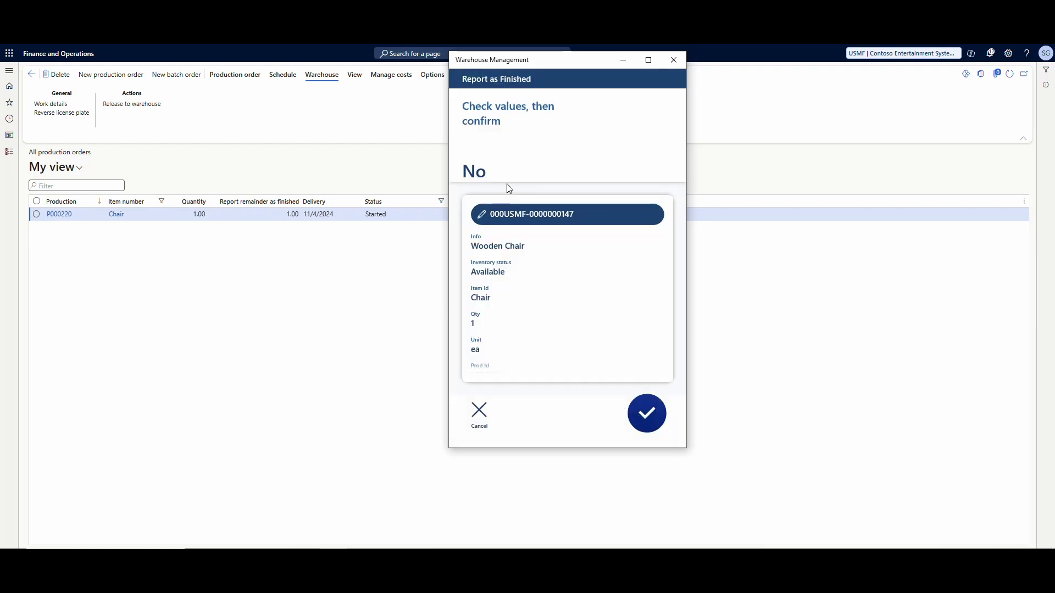
- Reload the page to see P000220 as Report as finished, then show Warehouse management pages
{"action": "key", "text": "Return"}
{"action": "right_click", "coordinate": [347, 44]}
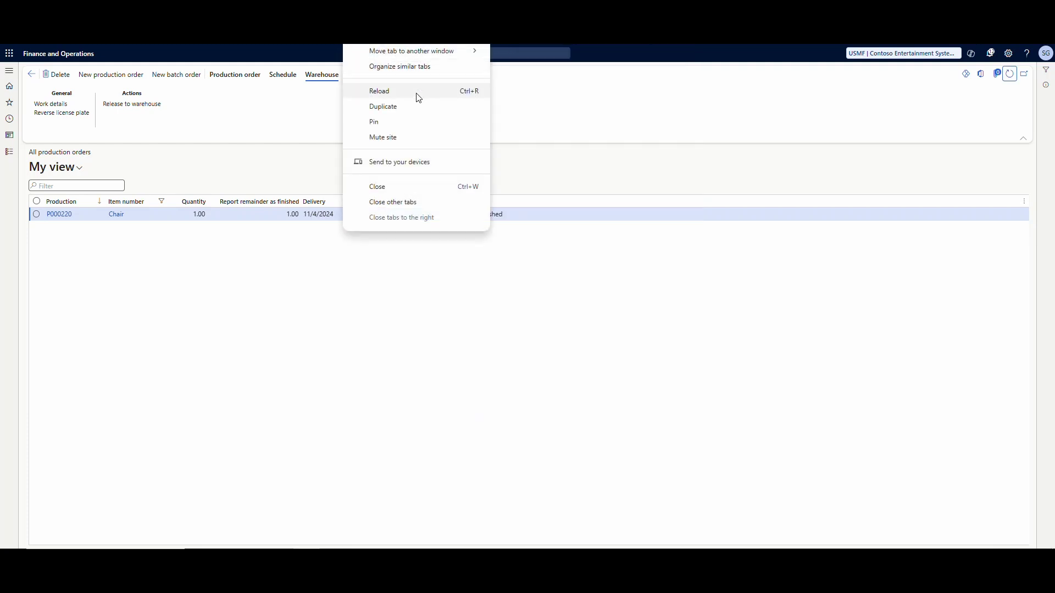
{"action": "left_click", "coordinate": [396, 93]}
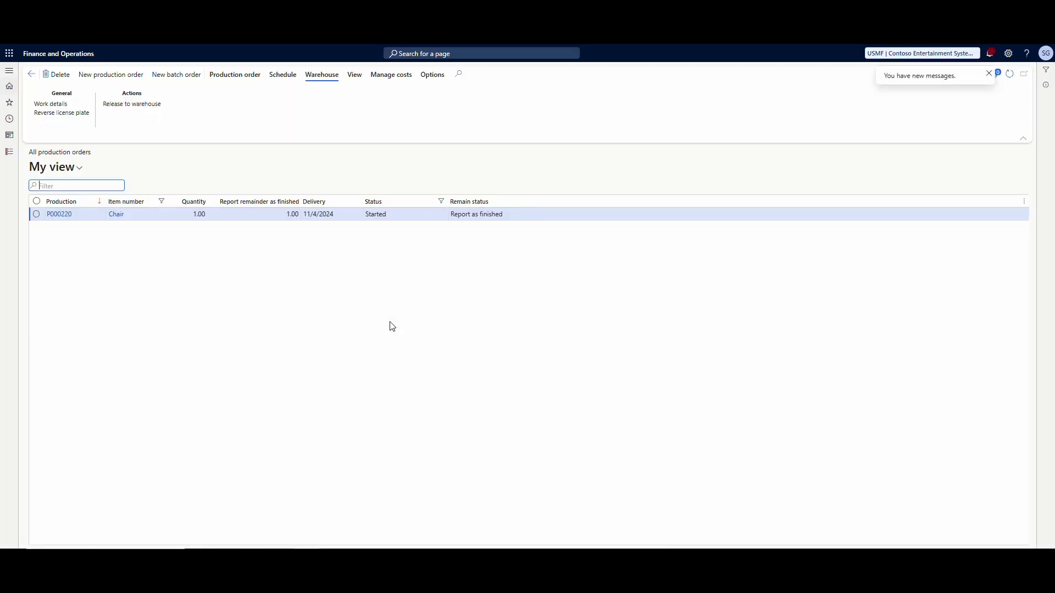
{"action": "left_click", "coordinate": [12, 156]}
{"action": "scroll", "coordinate": [47, 263], "scroll_direction": "down", "scroll_amount": 5}
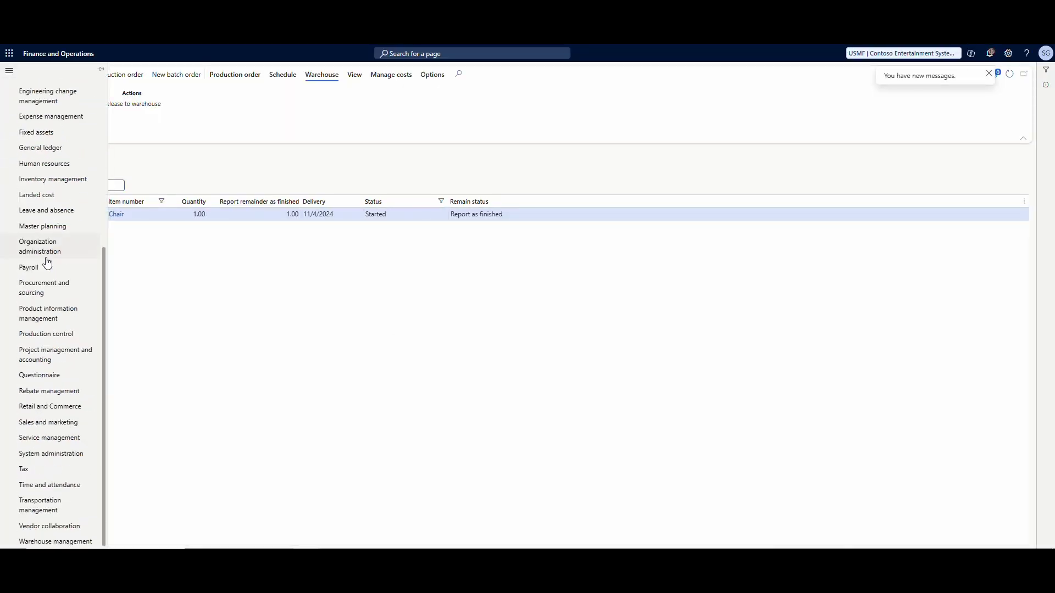
{"action": "left_click", "coordinate": [58, 543]}
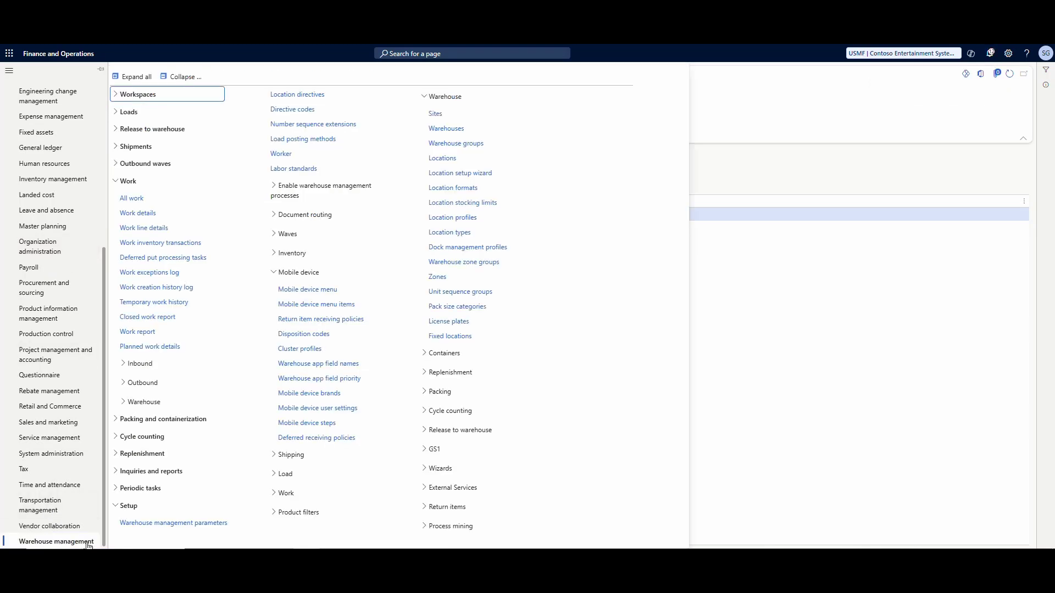
- Open Mobile device menu items and view PROD RAF, which allows ending production orders
{"action": "left_click", "coordinate": [310, 305]}
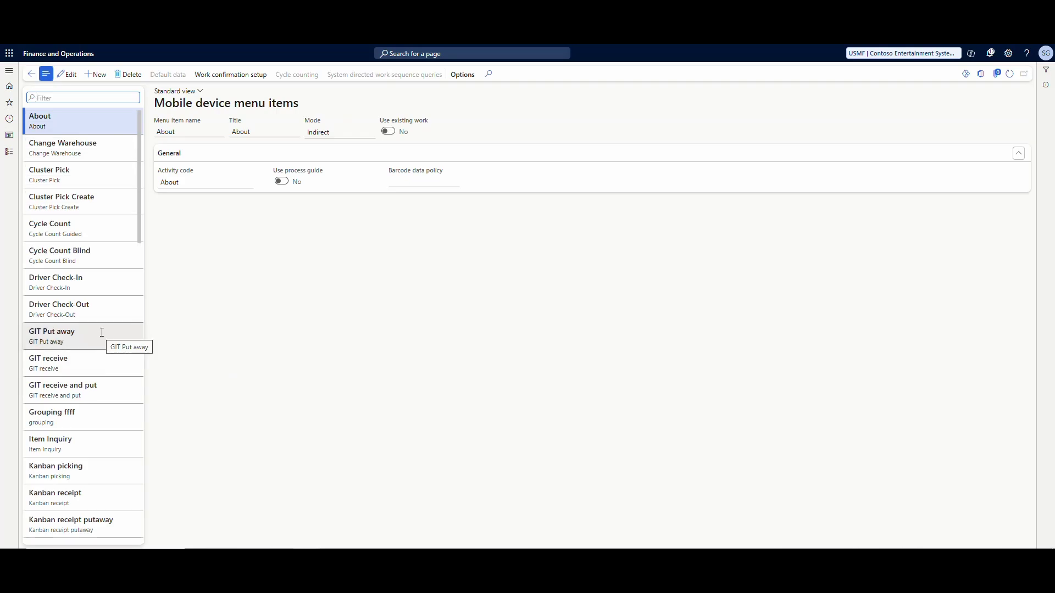
{"action": "scroll", "coordinate": [102, 332], "scroll_direction": "down", "scroll_amount": 6}
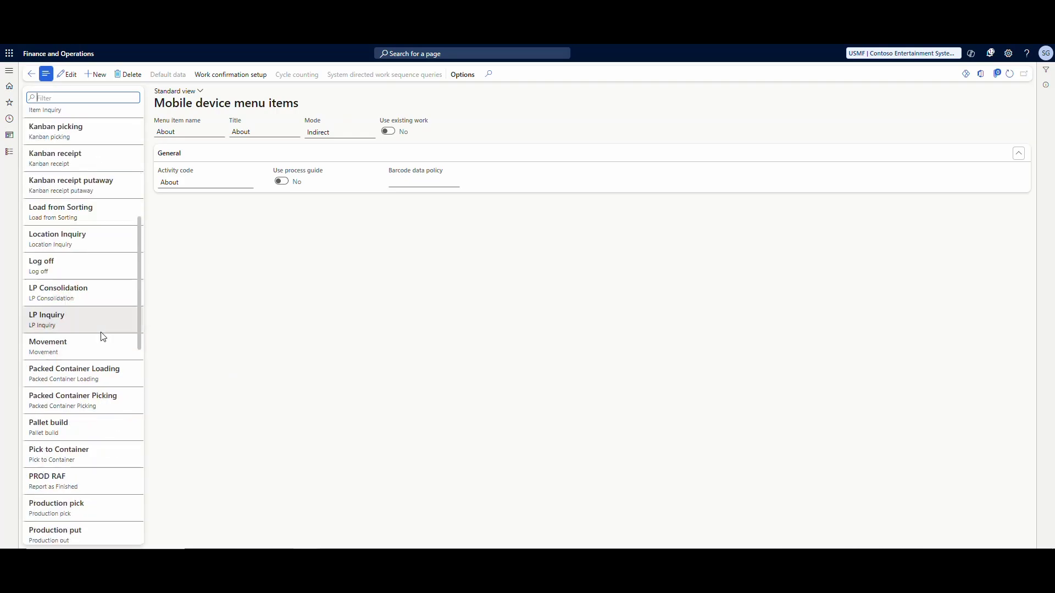
{"action": "scroll", "coordinate": [100, 335], "scroll_direction": "down", "scroll_amount": 2}
{"action": "left_click", "coordinate": [104, 425]}
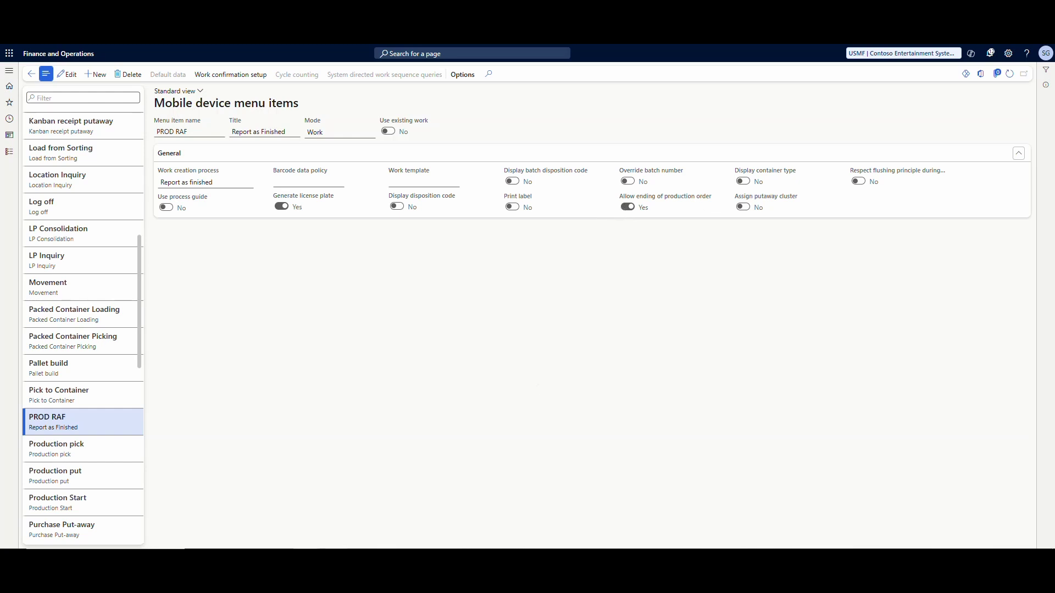
{"action": "key", "text": "alt+Tab"}
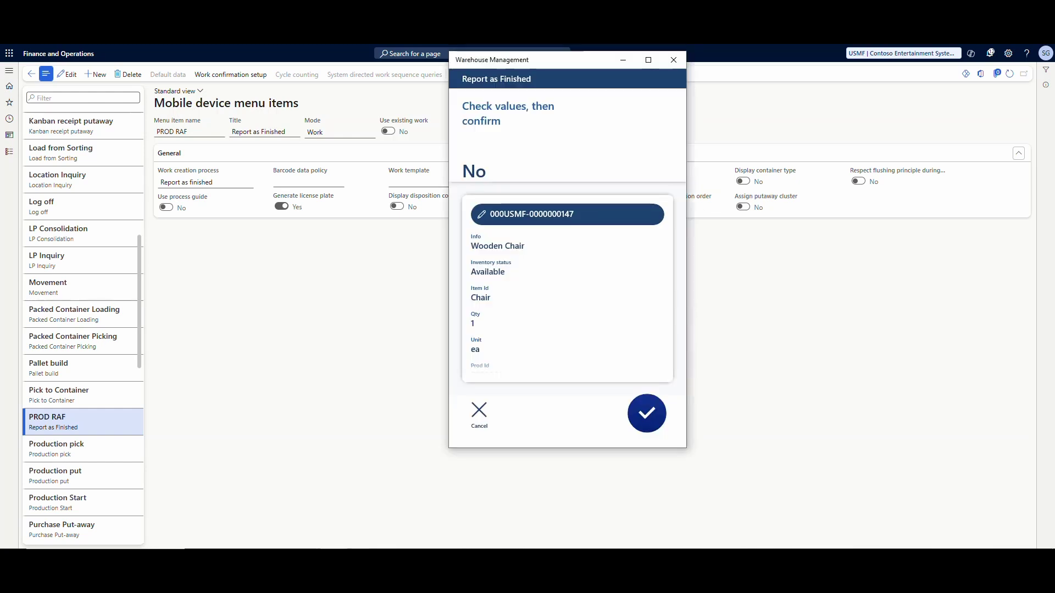
{"action": "left_click", "coordinate": [496, 173]}
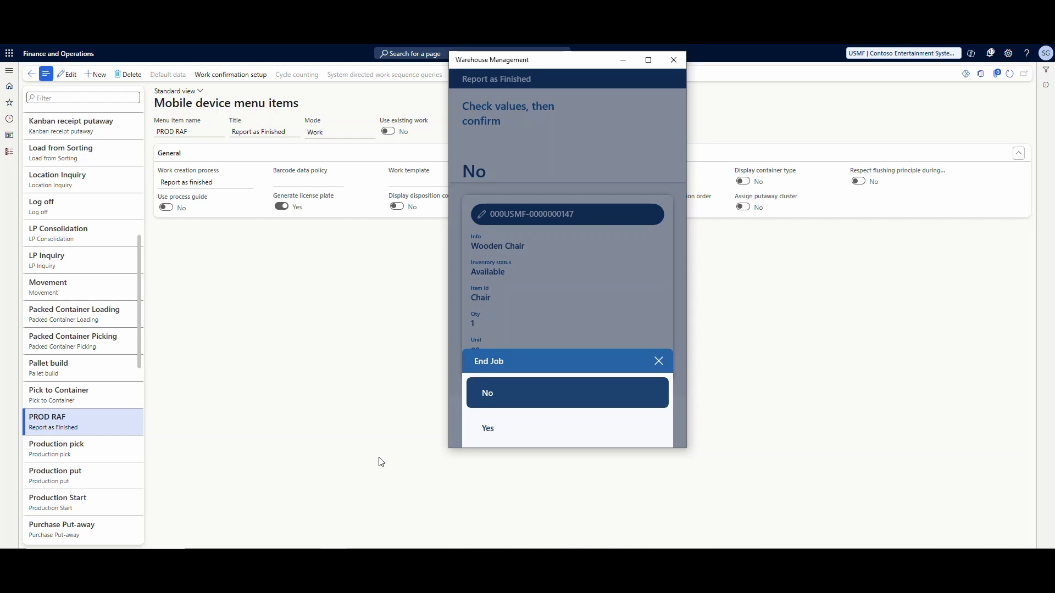
{"action": "key", "text": "alt+Tab"}
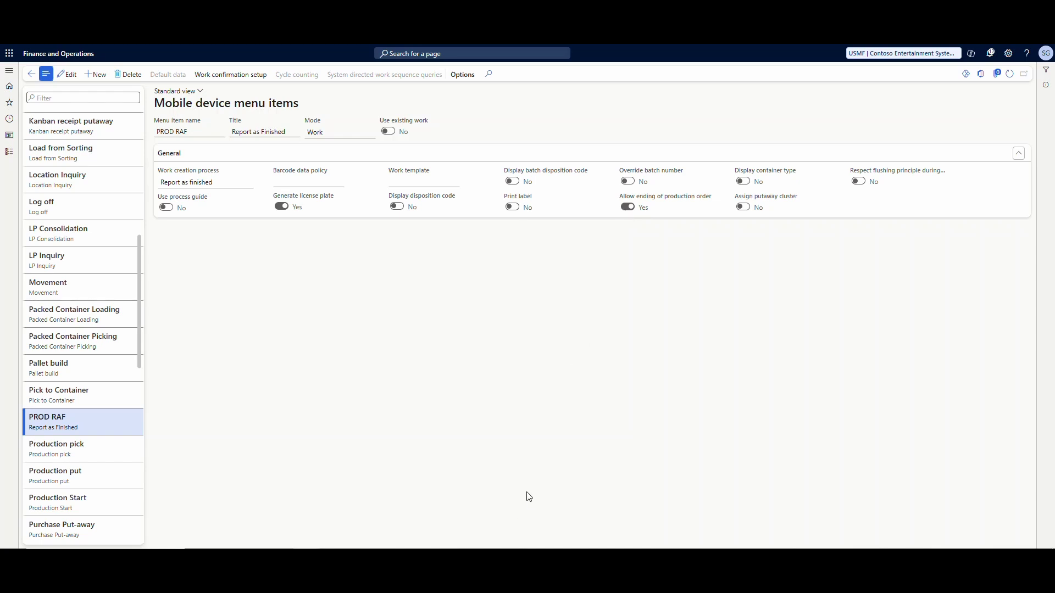
- Choose Yes for End Job in the mobile app and confirm finishing P000220
{"action": "key", "text": "alt+Tab"}
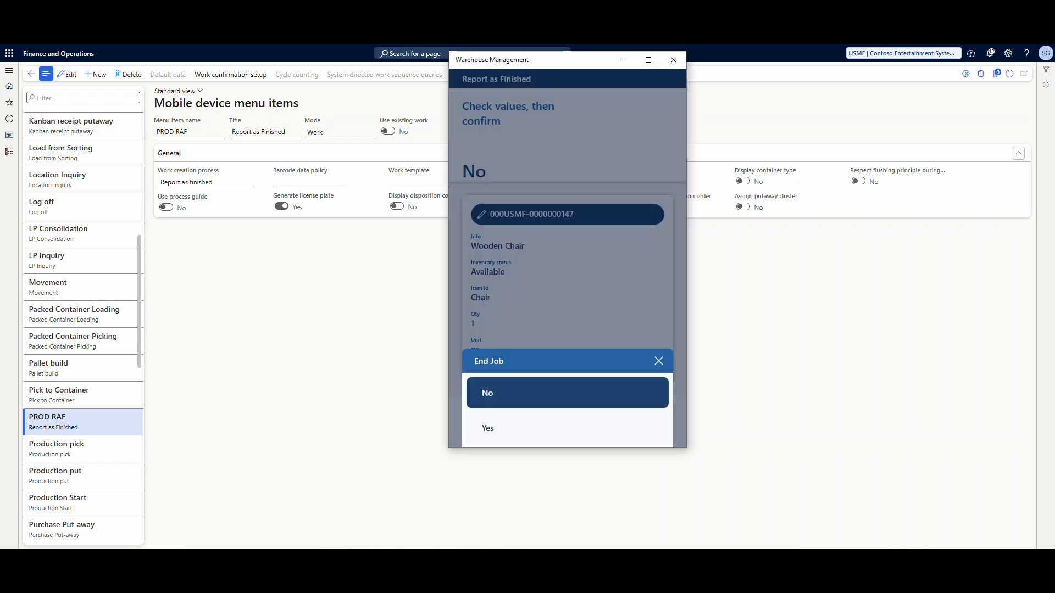
{"action": "left_click", "coordinate": [494, 436]}
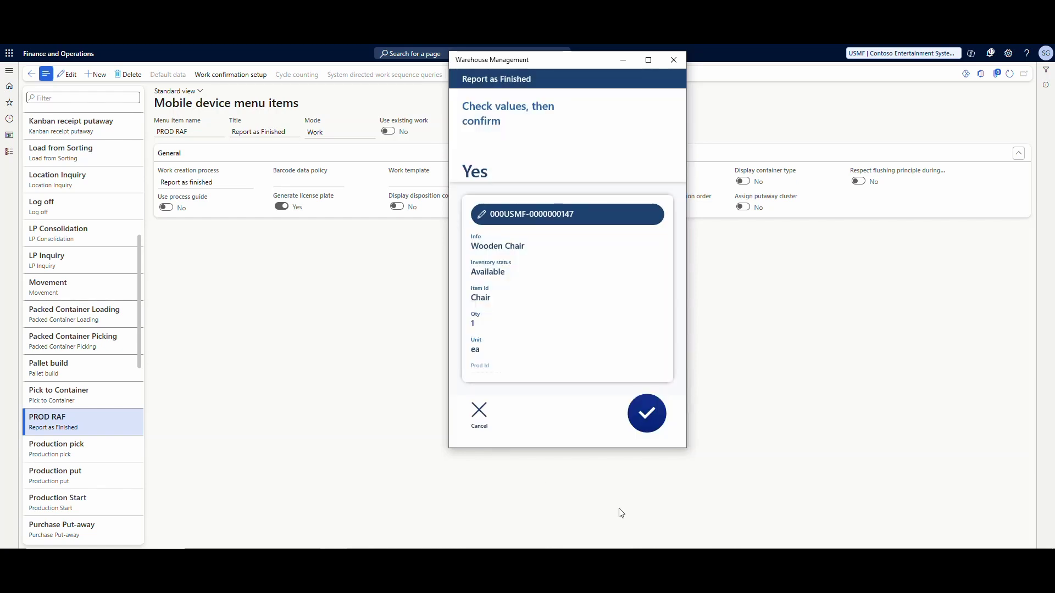
{"action": "left_click", "coordinate": [642, 422]}
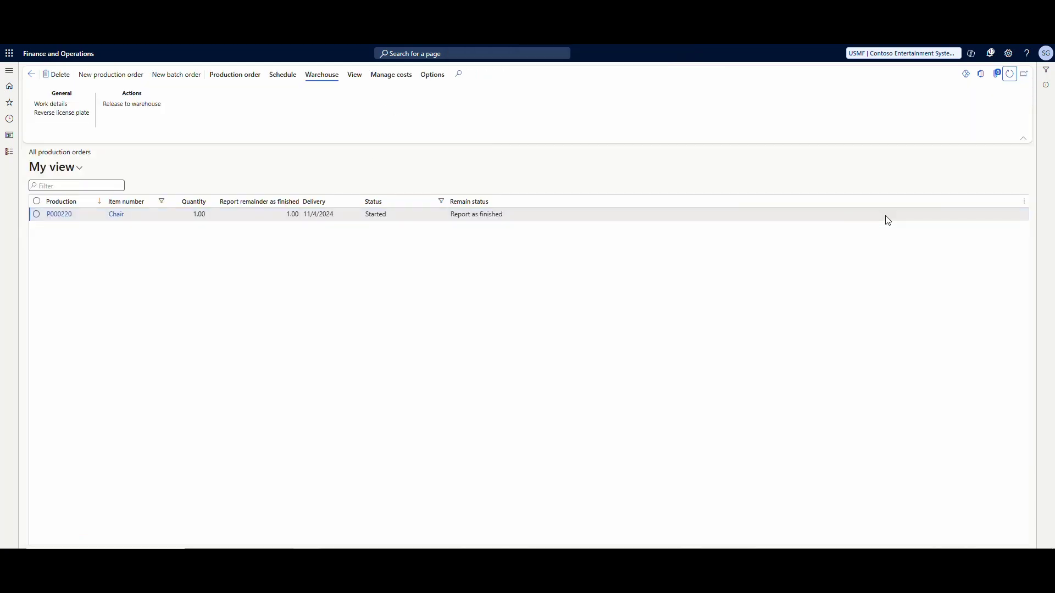
- Refresh All production orders to show P000220 as Reported as finished, remain status Ended
{"action": "left_click", "coordinate": [1009, 73]}
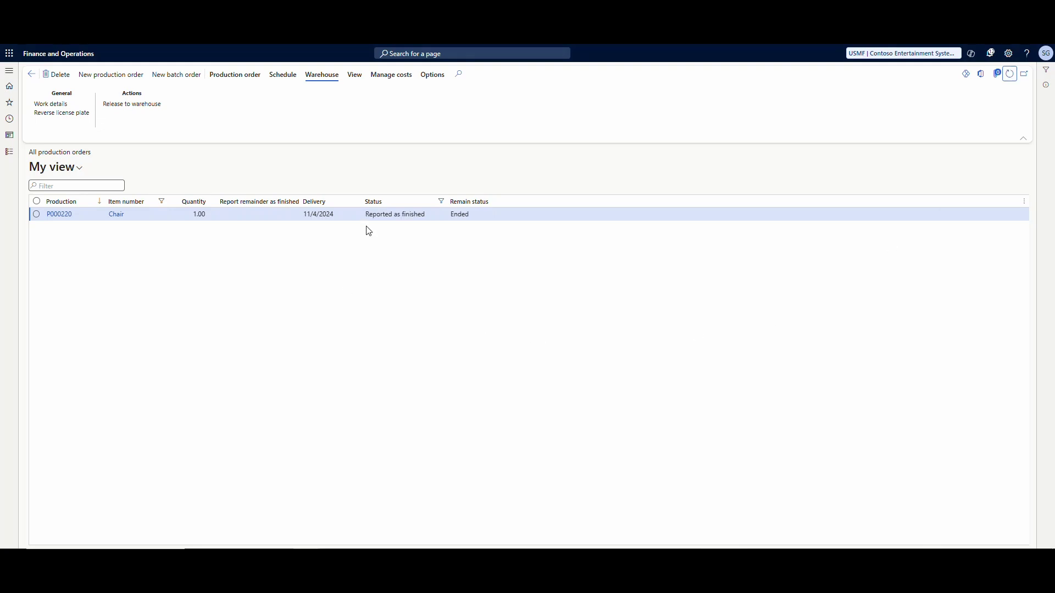